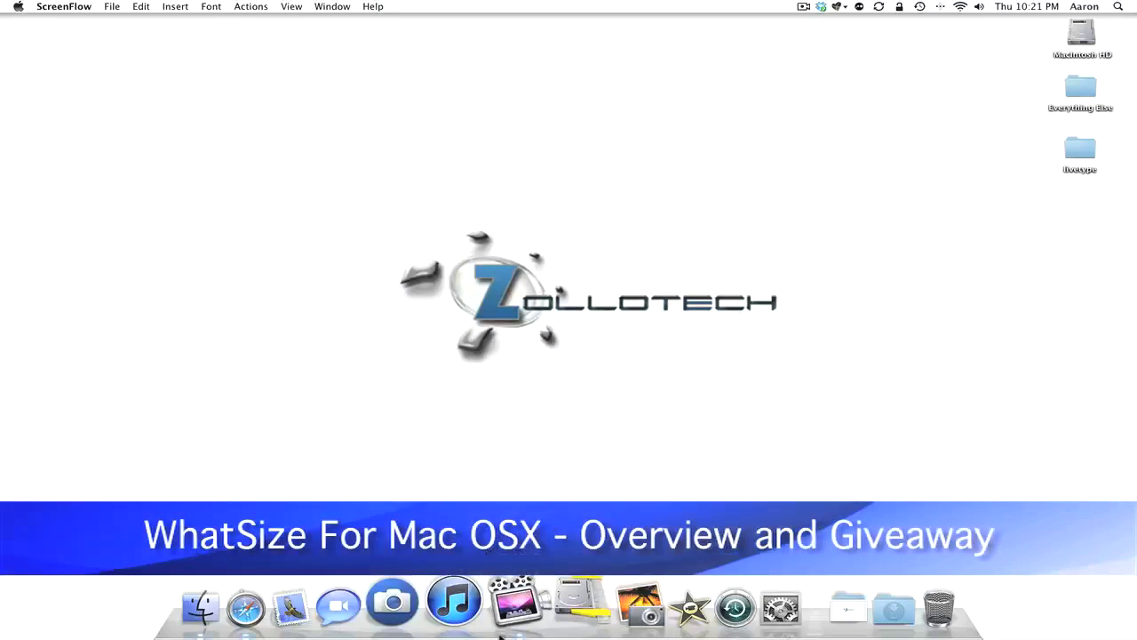
Launch WhatSize in an enlarged window and measure the Macintosh HD drive
click(555, 609)
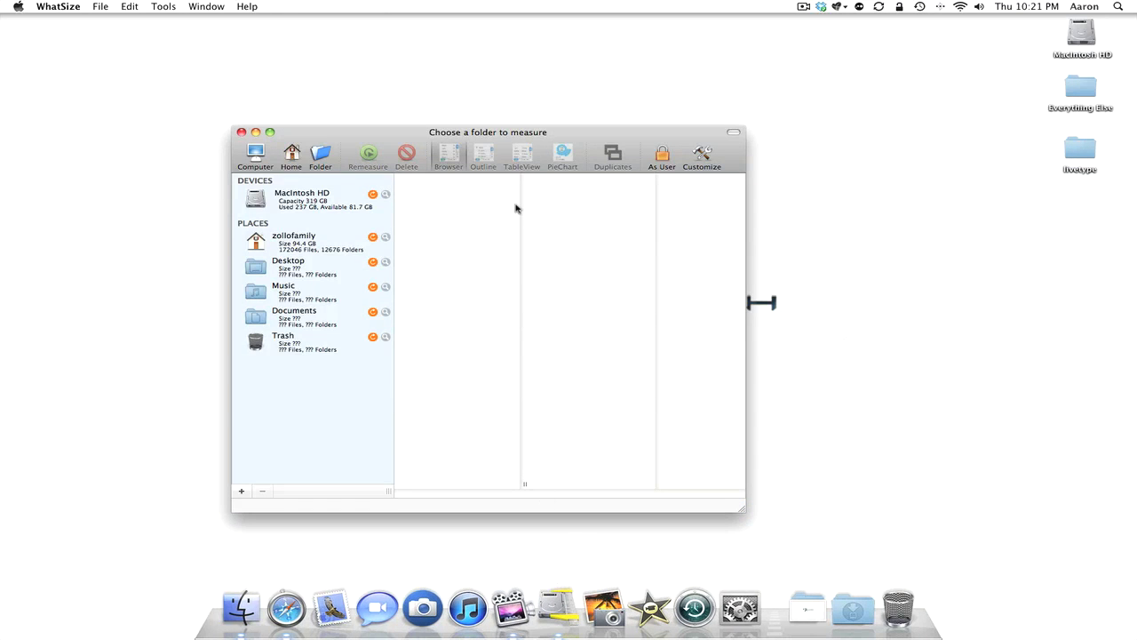
drag(516, 133, 446, 74)
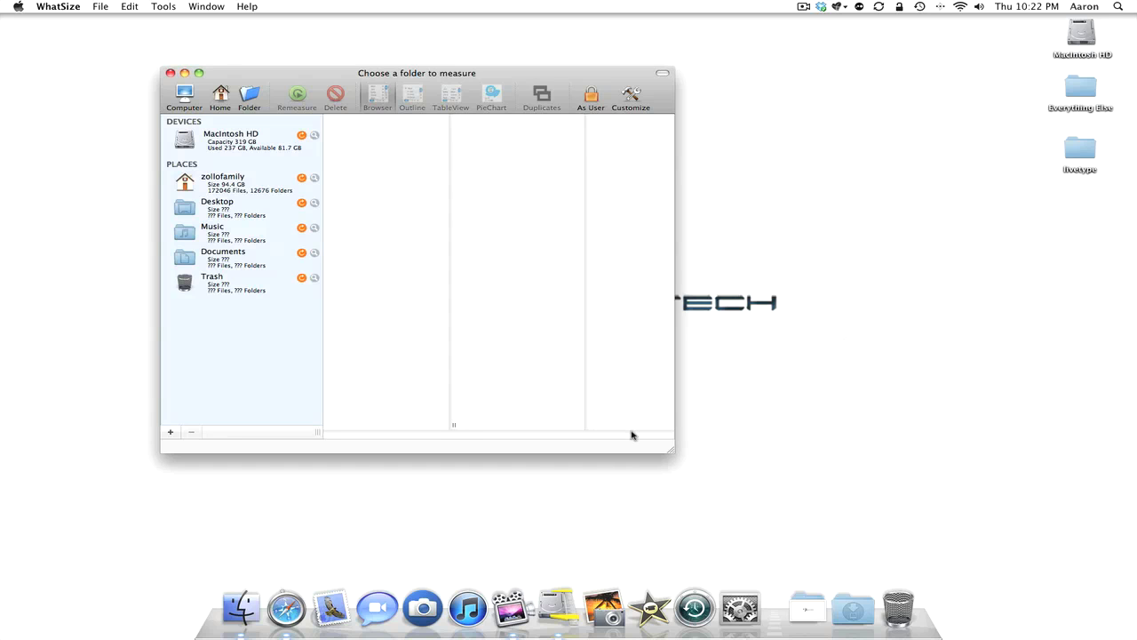
drag(671, 450, 901, 485)
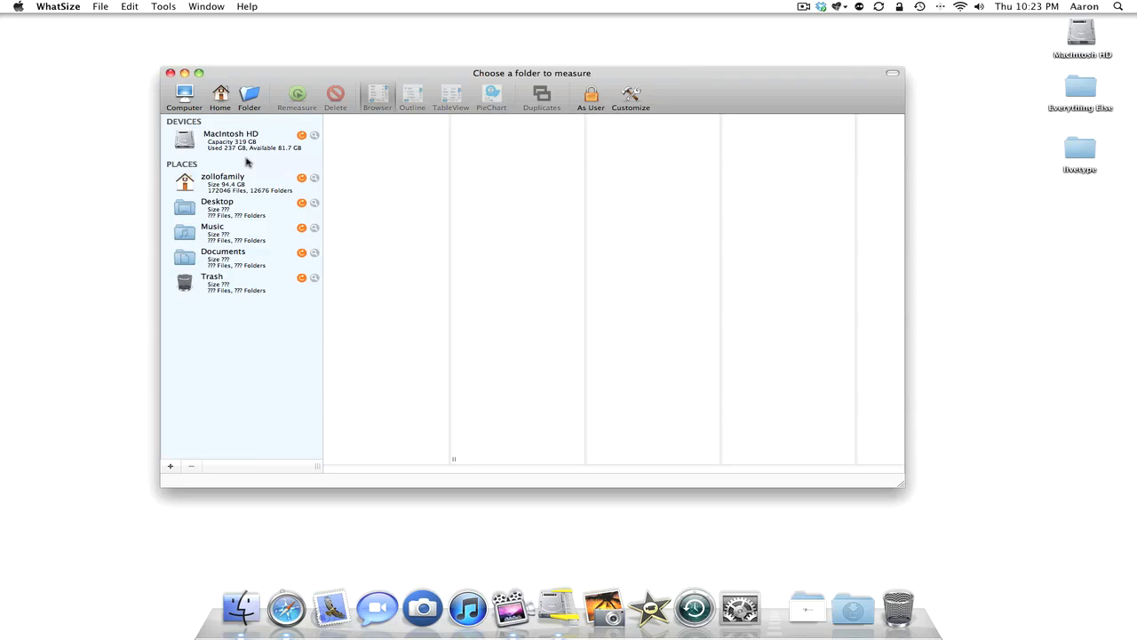
click(301, 138)
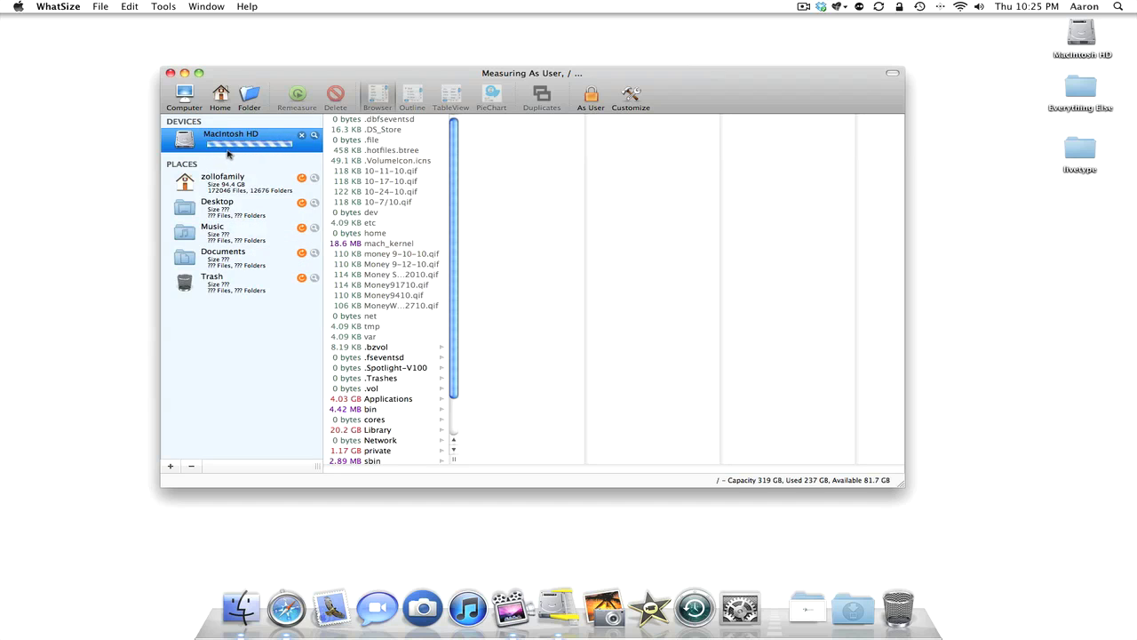
Browse the Applications folder on Macintosh HD to compare the sizes of its apps
click(355, 245)
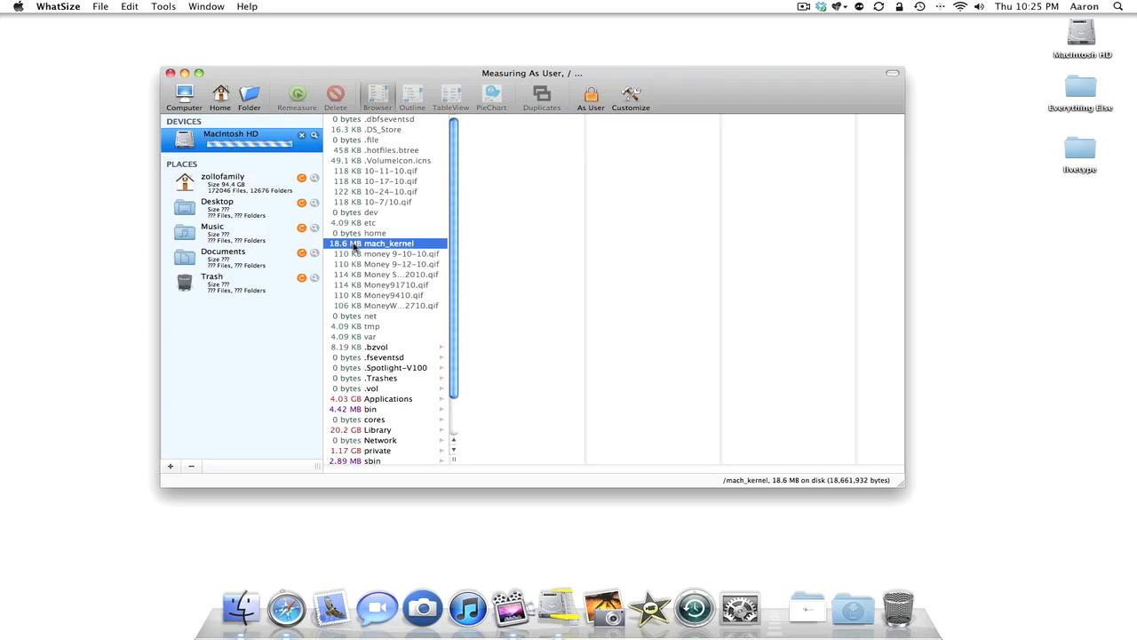
click(400, 400)
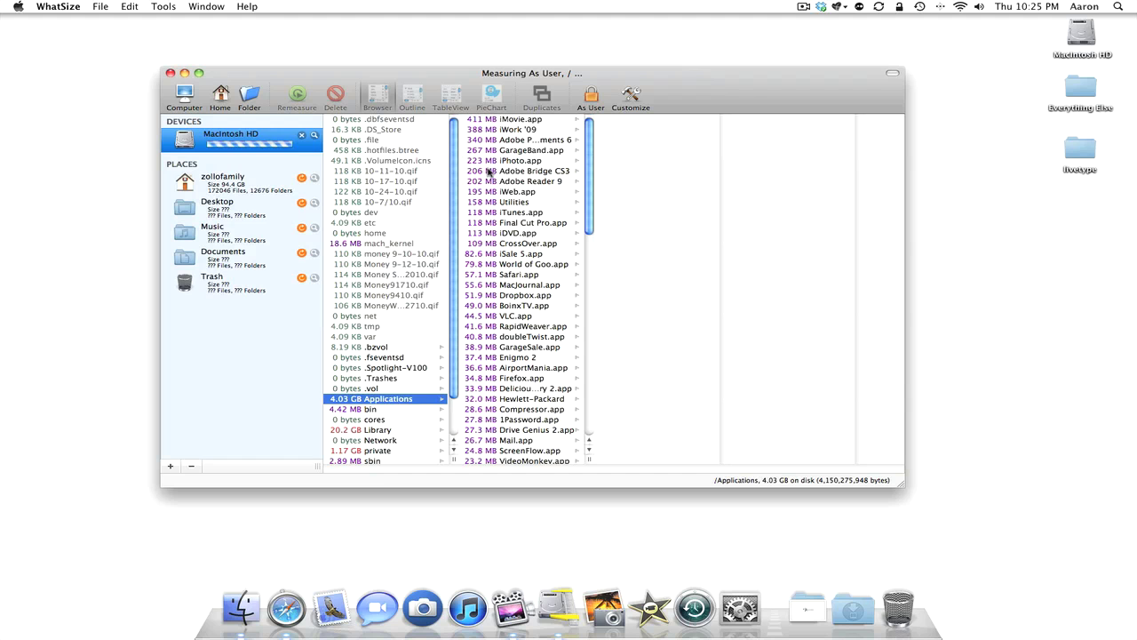
scroll(488, 171, down, 10)
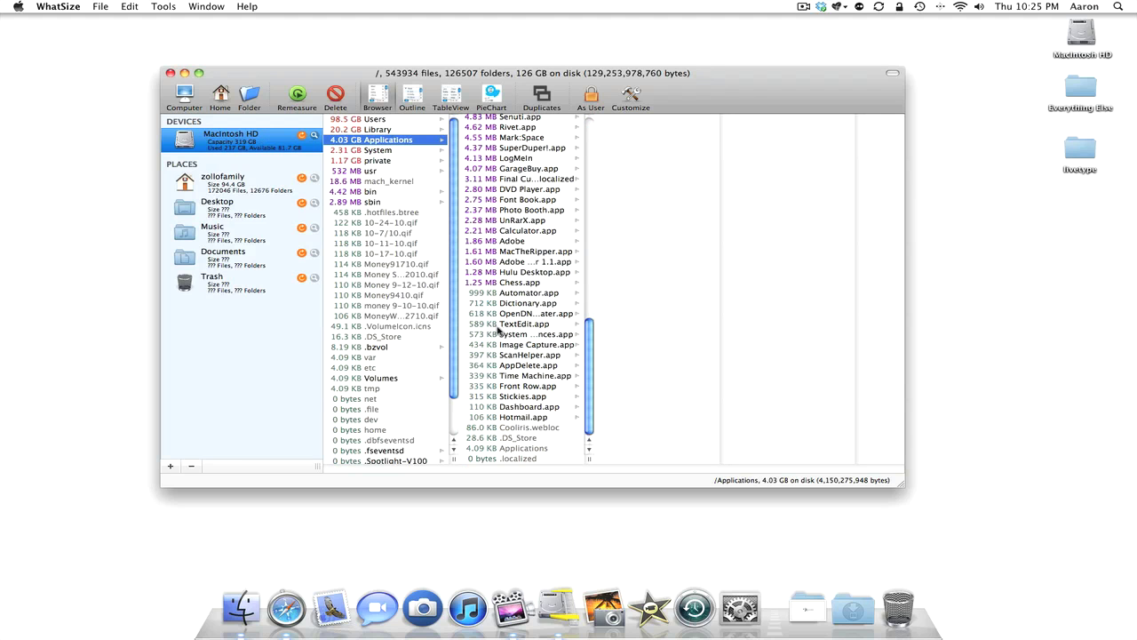
scroll(501, 328, up, 10)
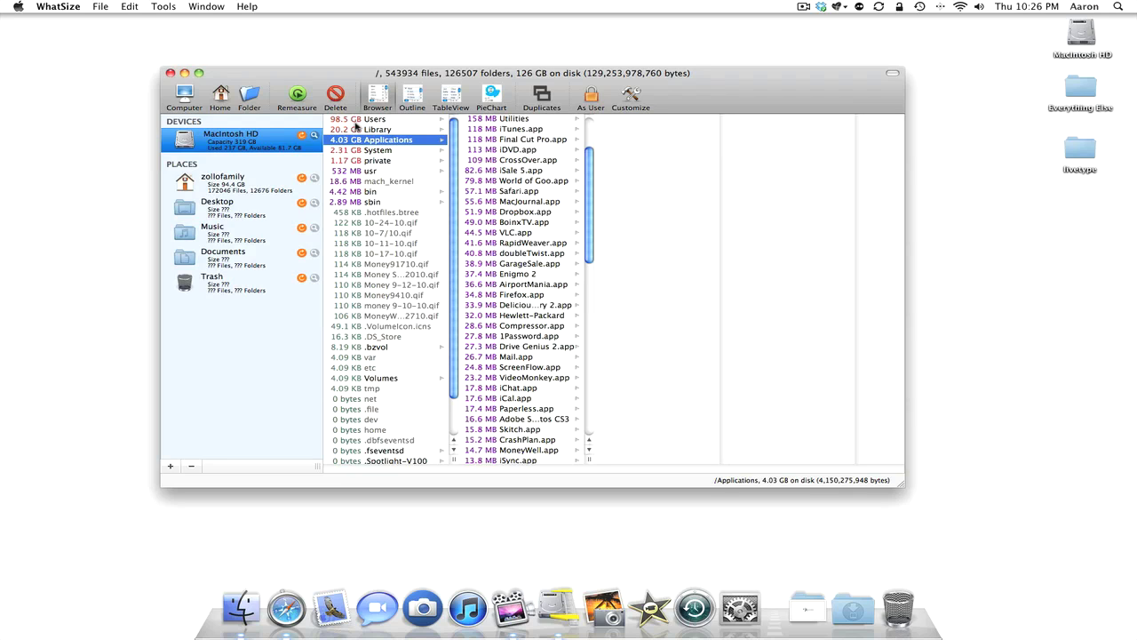
Open the largest user's home folder inside Users and show its contents in the outline view
click(356, 122)
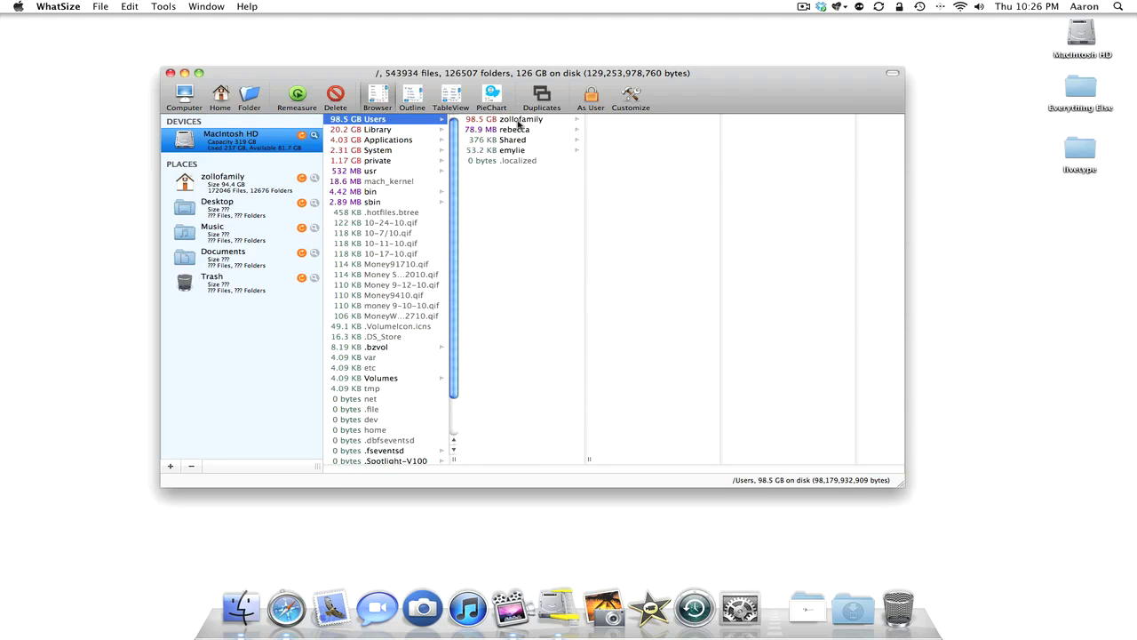
click(520, 122)
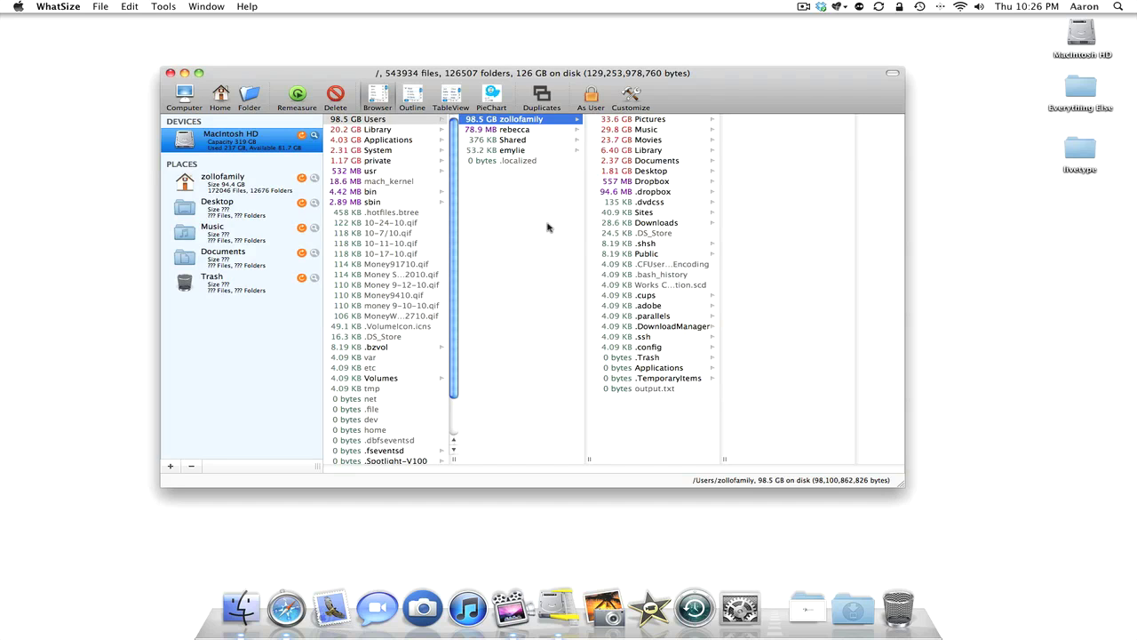
click(412, 98)
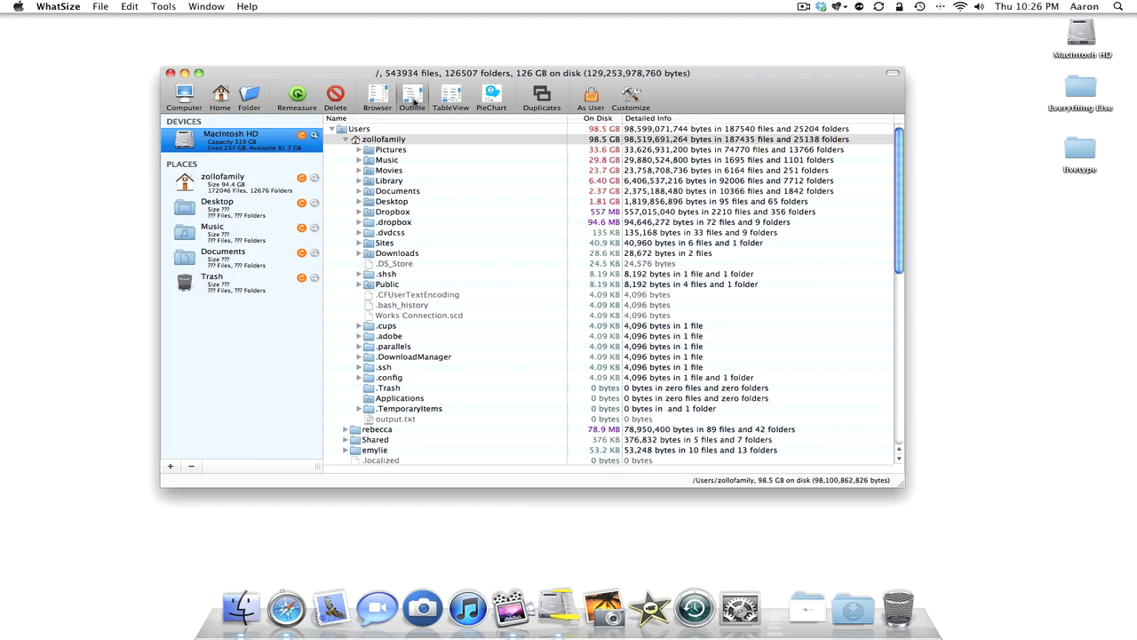
List the measured files and folders in the table view and look through them by size
click(447, 100)
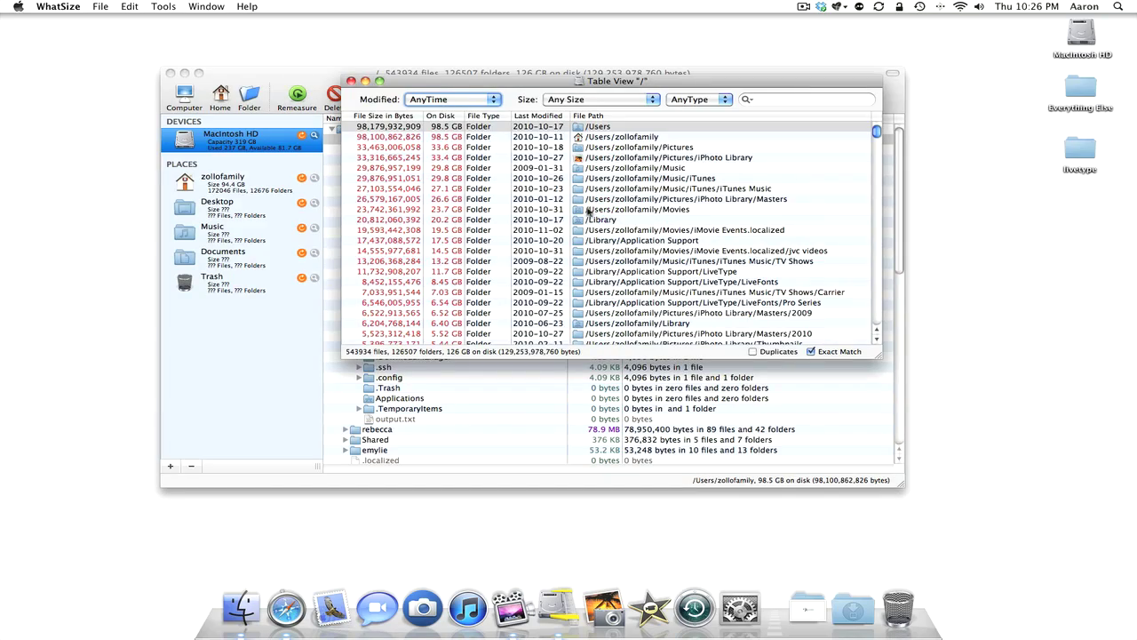
scroll(619, 211, down, 20)
scroll(619, 212, down, 20)
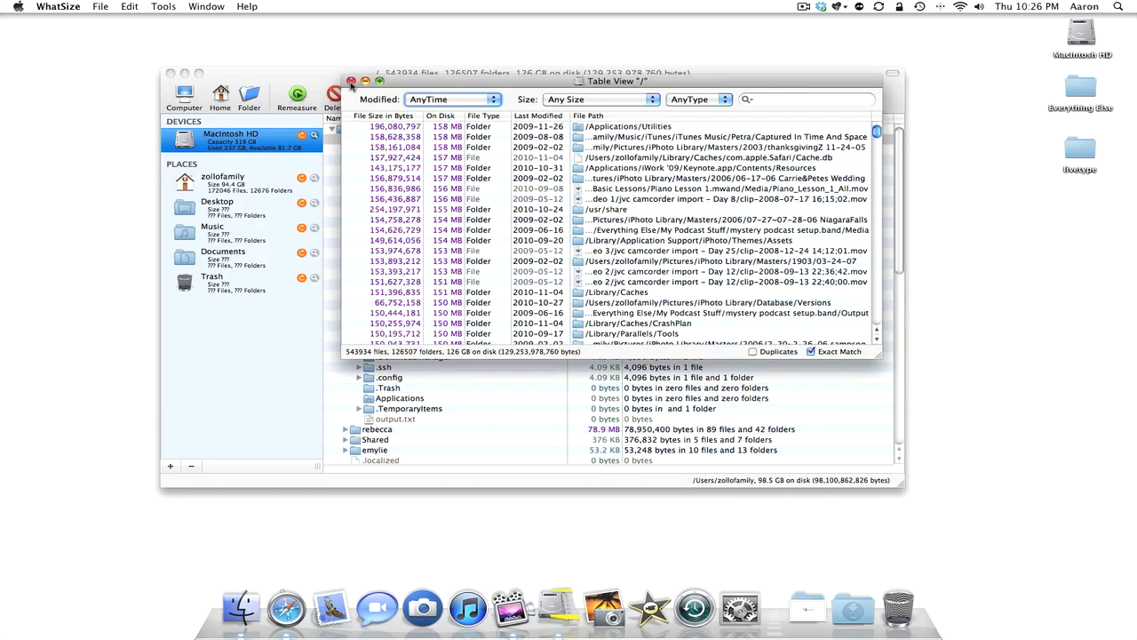
Check the table view's modification date, size and type filter choices, and close the table view
click(436, 100)
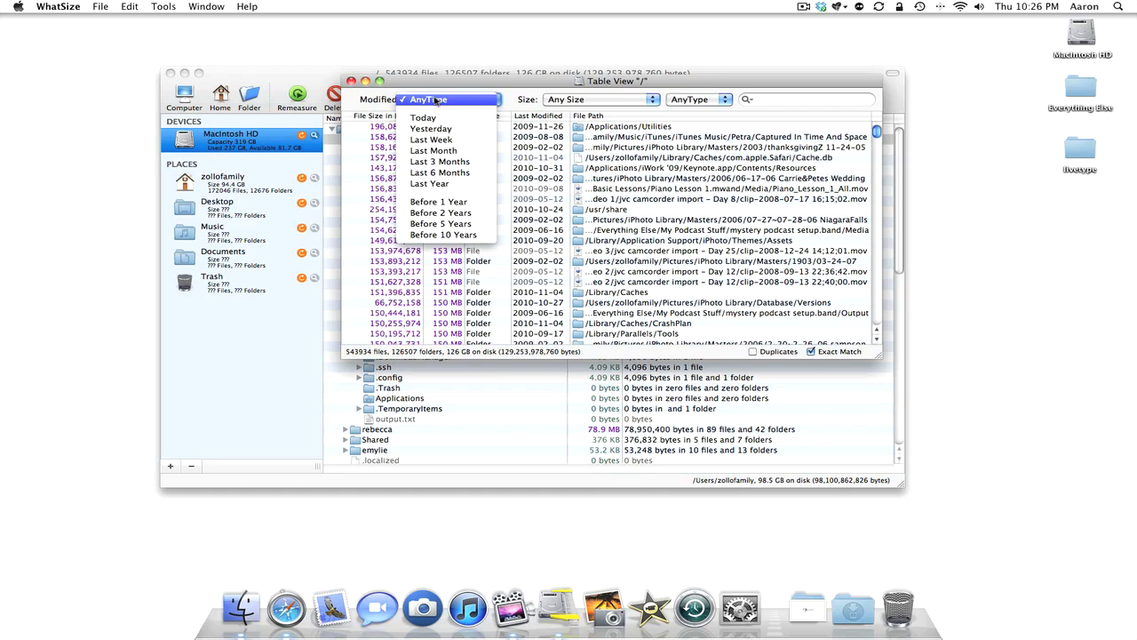
click(560, 102)
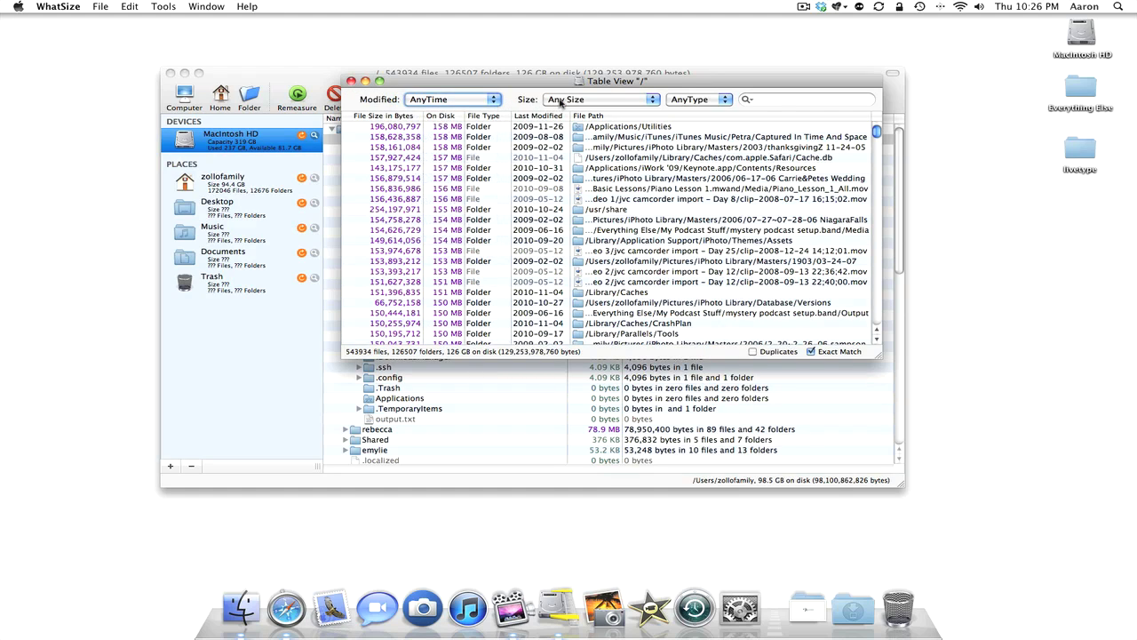
click(560, 102)
click(565, 100)
click(723, 101)
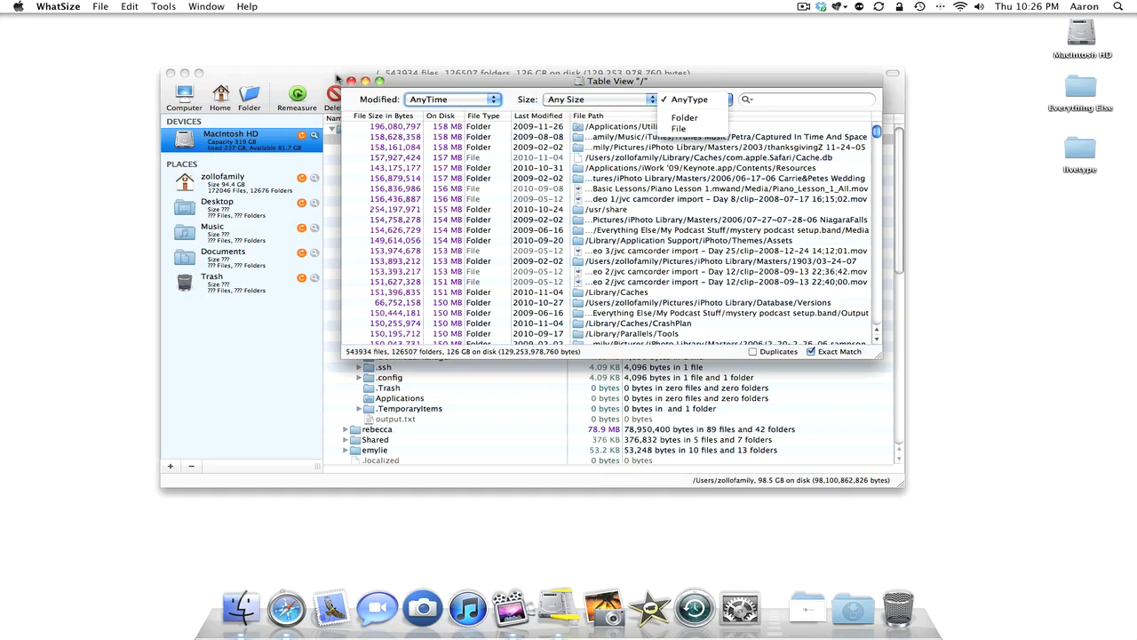
click(351, 82)
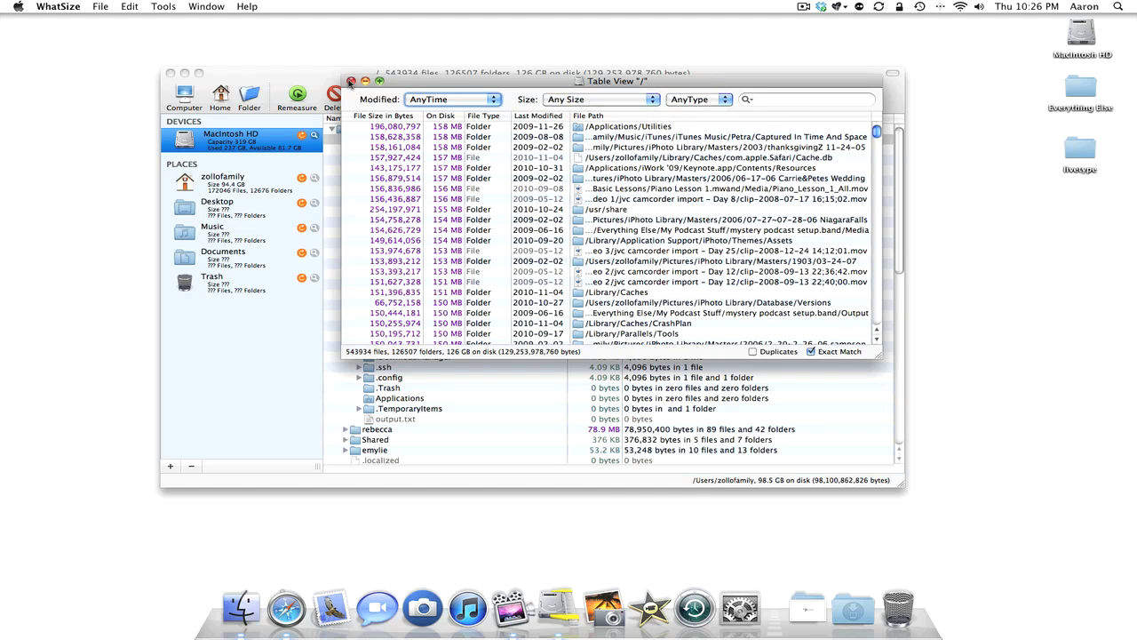
click(351, 82)
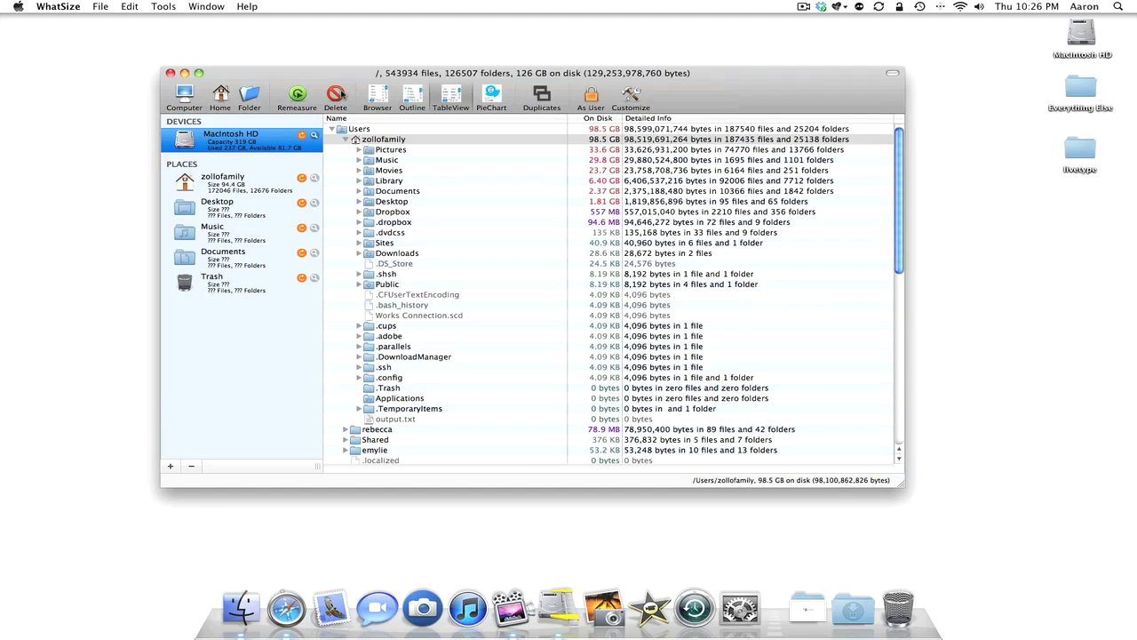
Show the drive's usage as a pie chart and return to the browser view
click(491, 97)
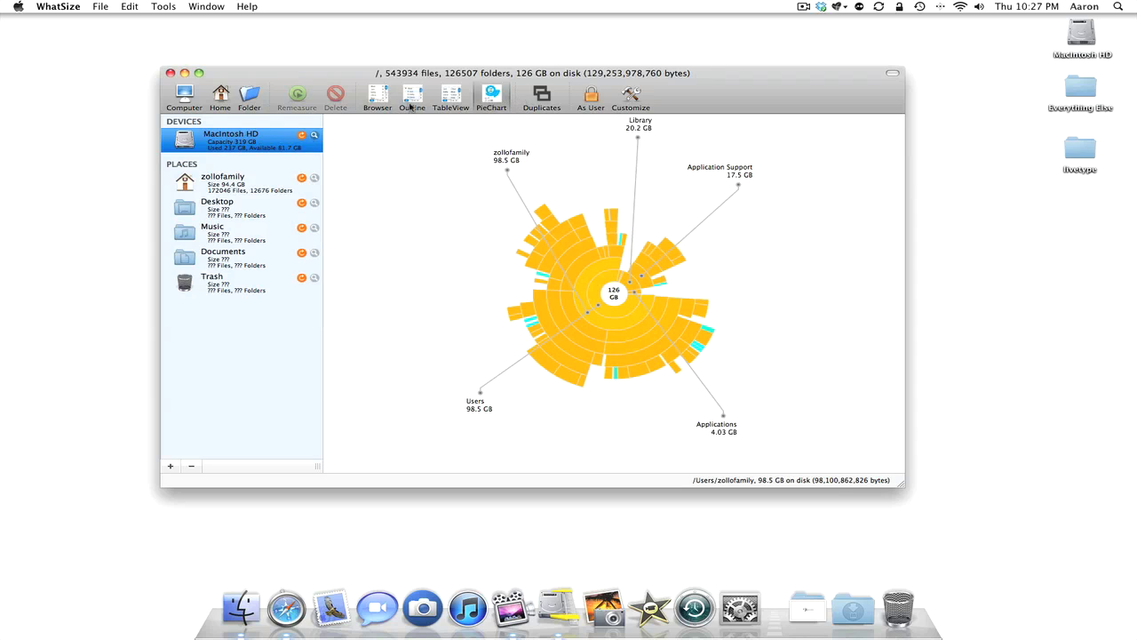
click(378, 98)
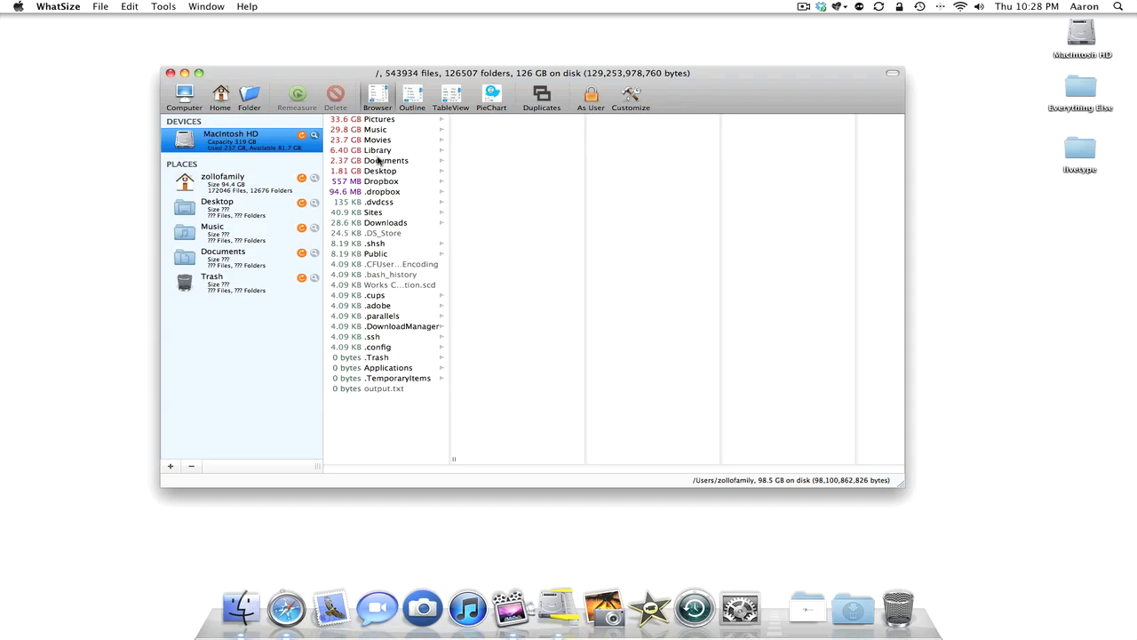
click(167, 6)
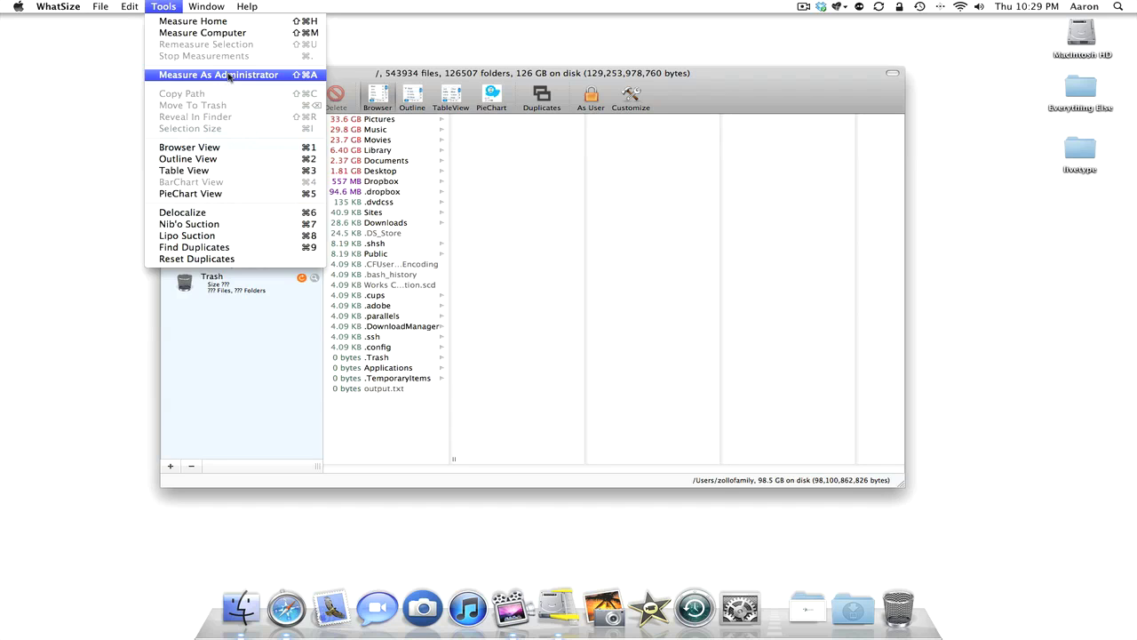
click(747, 109)
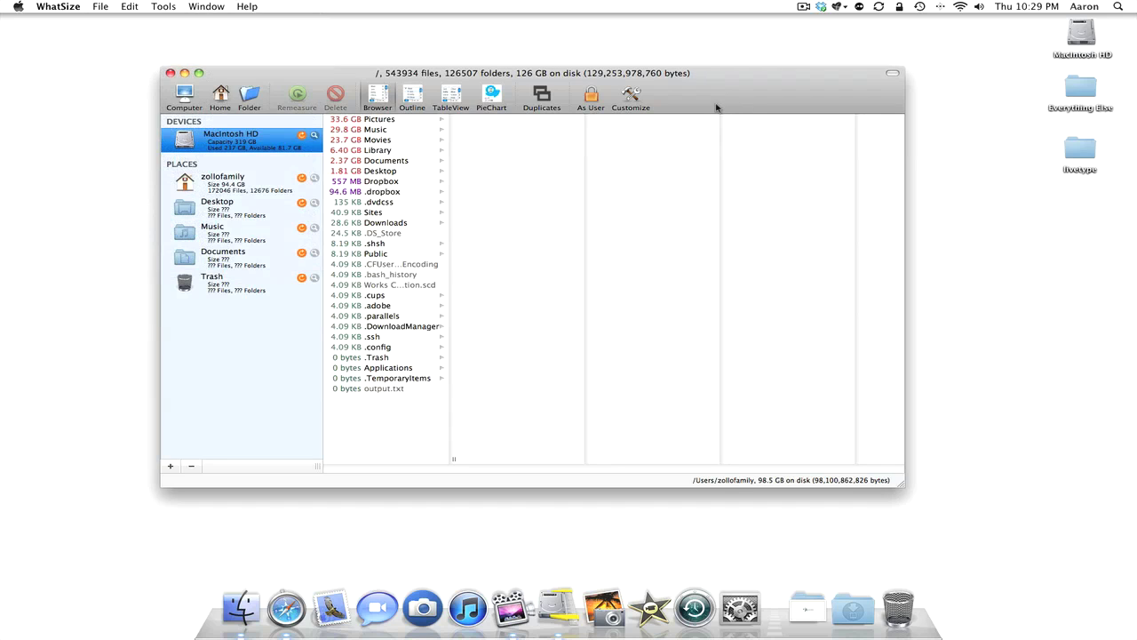
Try a duplicate file search on the measured drive, cancel it and close the table view
click(549, 100)
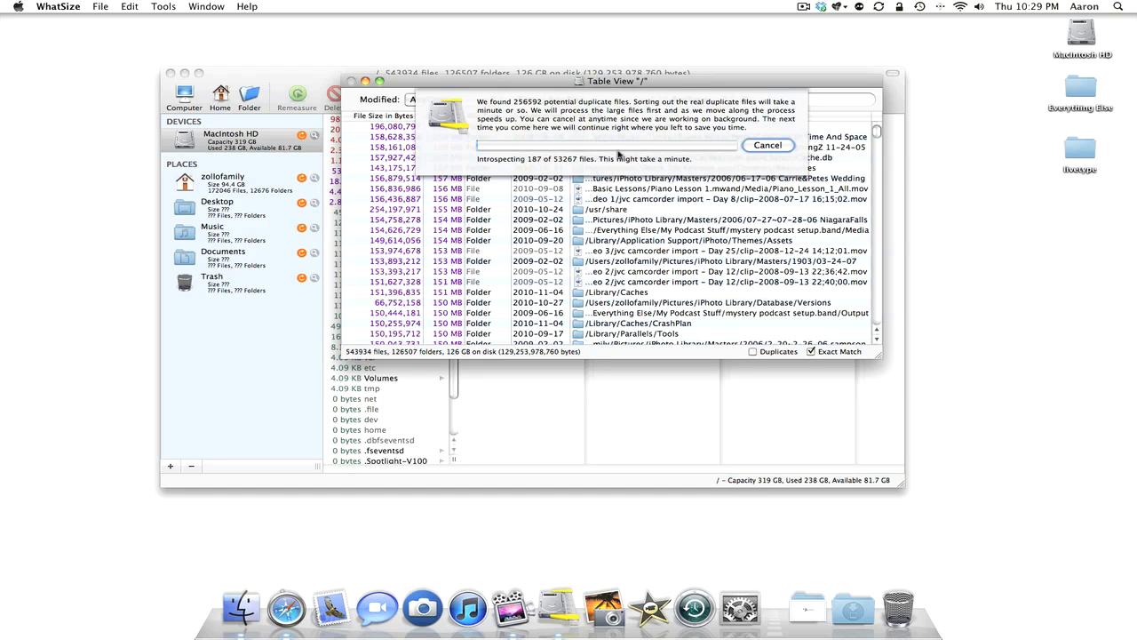
click(767, 146)
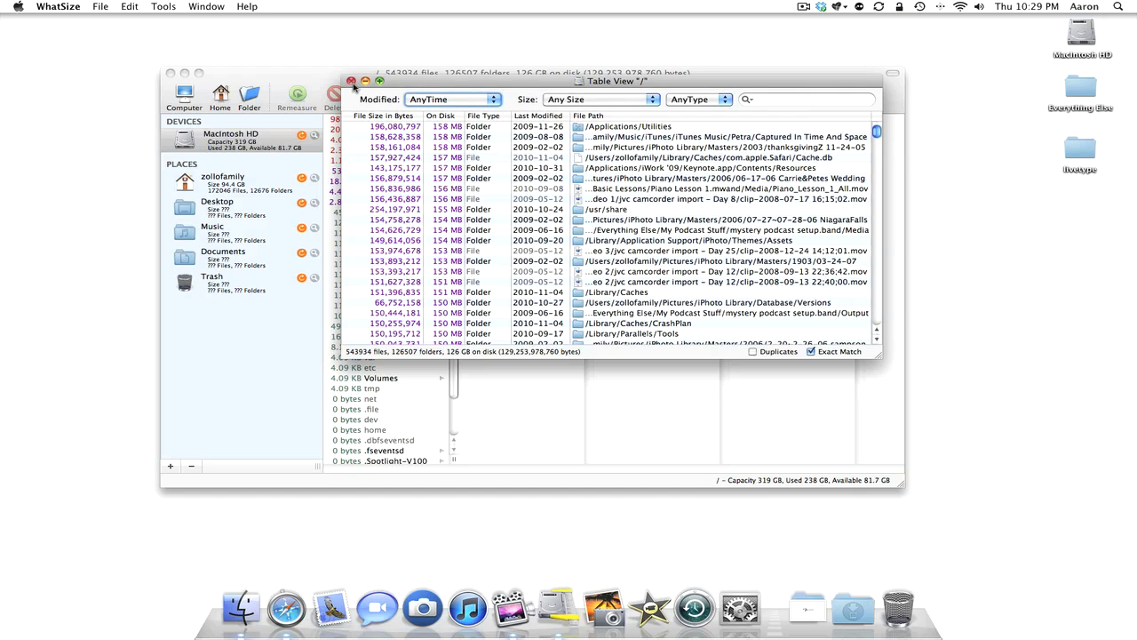
click(612, 139)
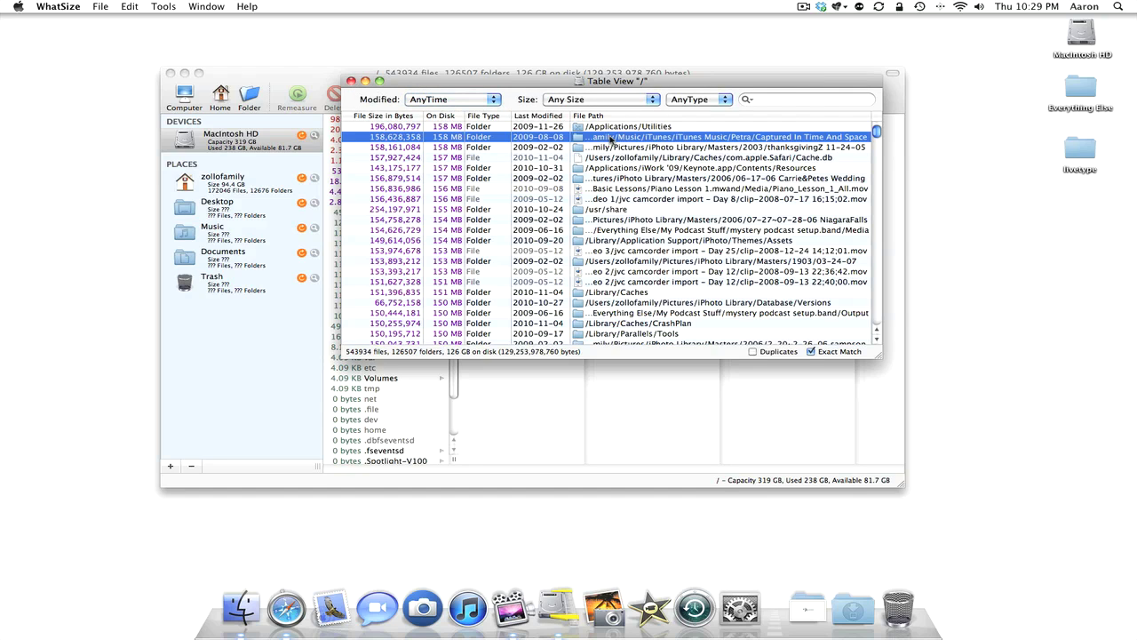
click(627, 219)
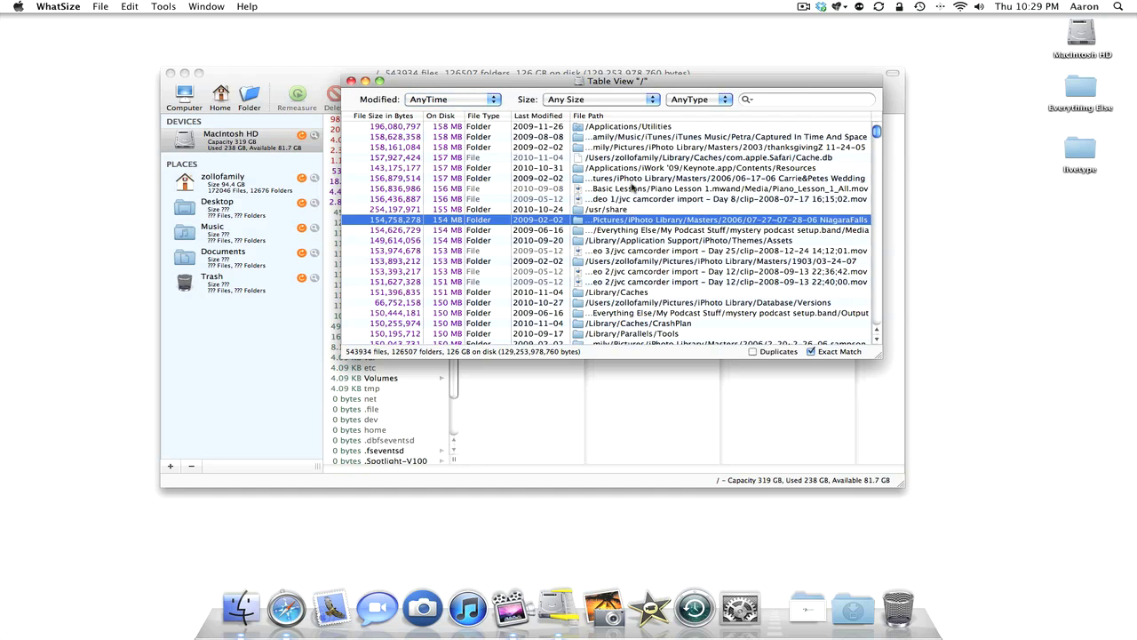
click(351, 81)
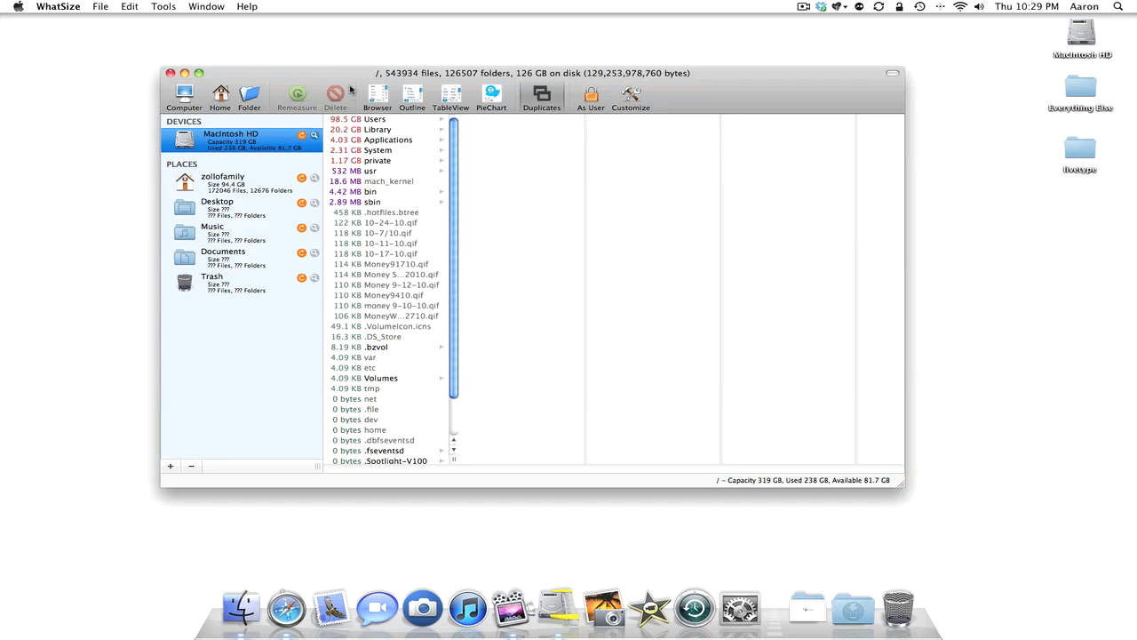
Browse to Organ.SpeechVoice in System/Library/Speech/Voices and view the actions available for it
click(375, 151)
click(486, 123)
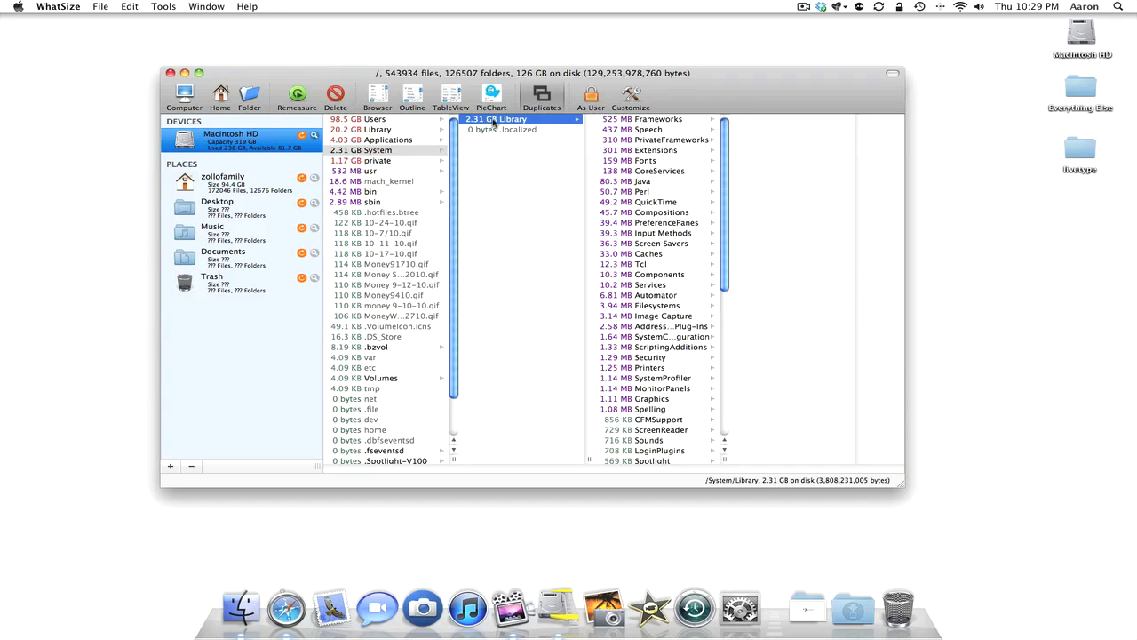
click(640, 132)
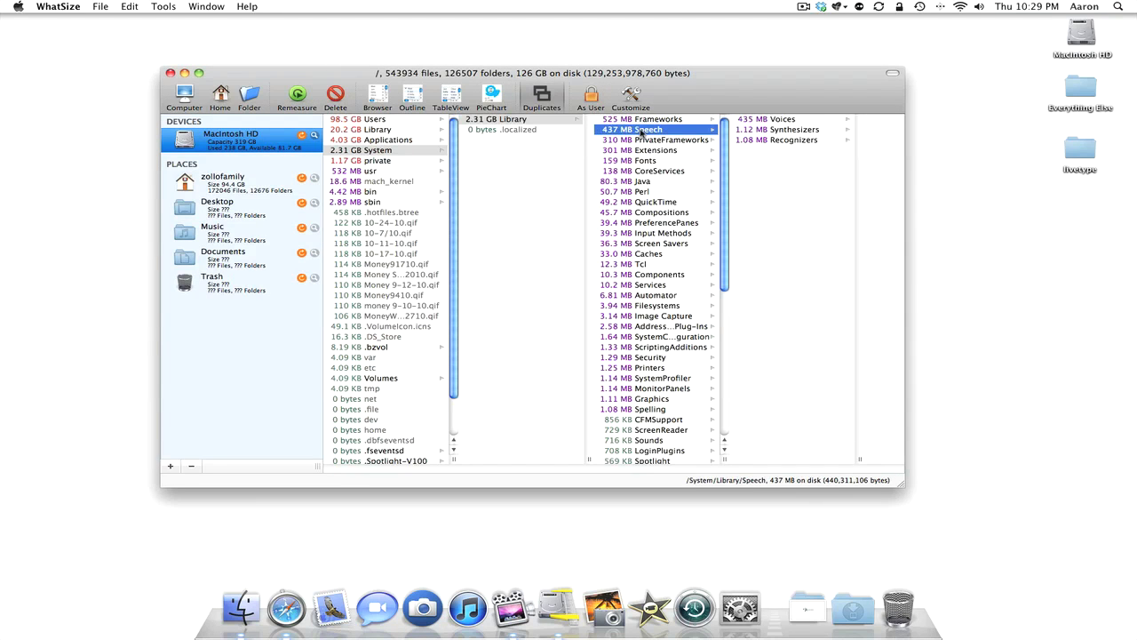
click(799, 122)
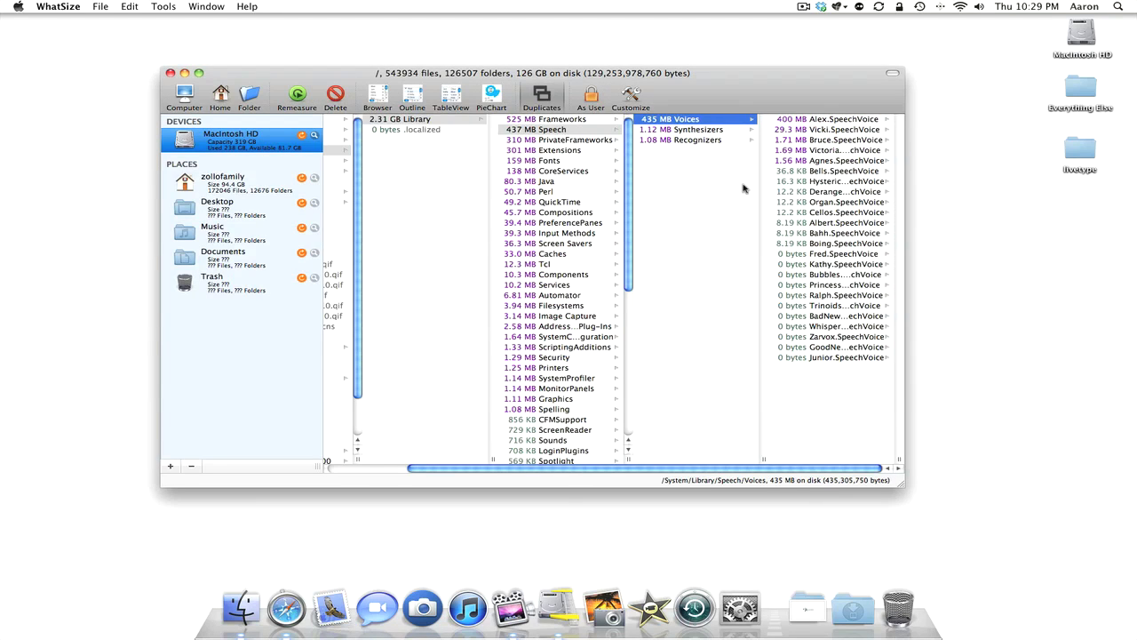
click(855, 203)
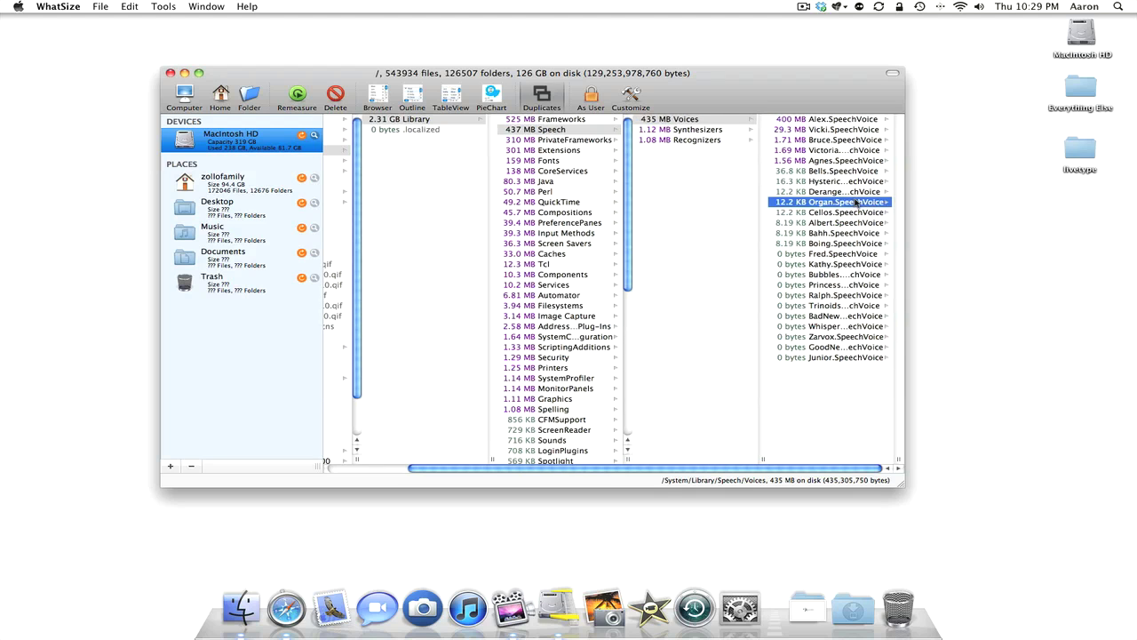
right_click(710, 205)
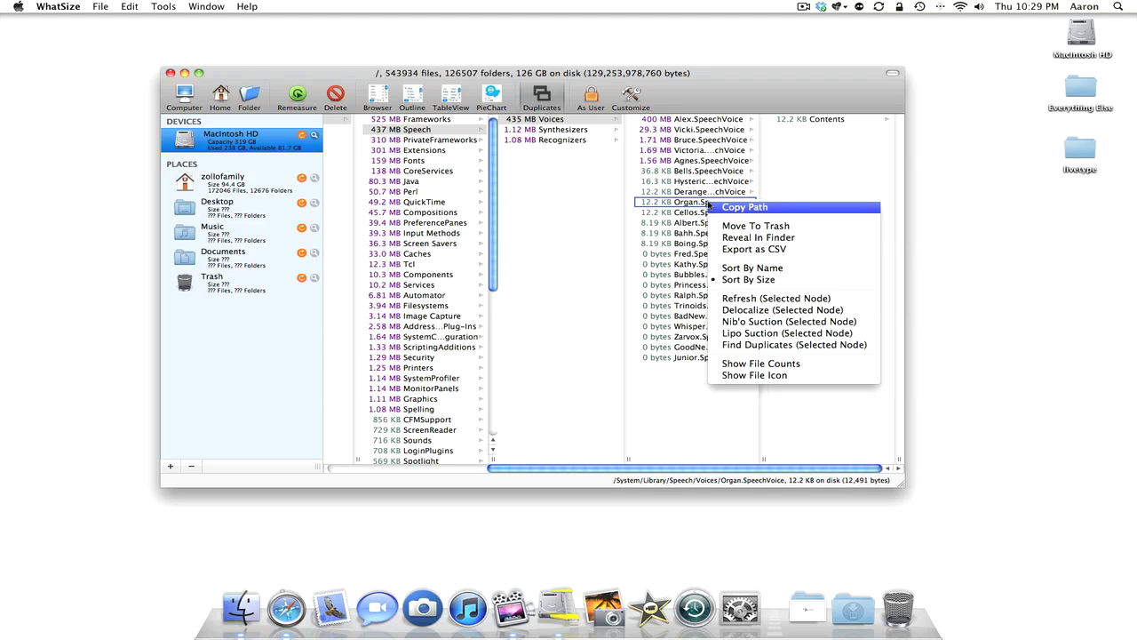
click(711, 206)
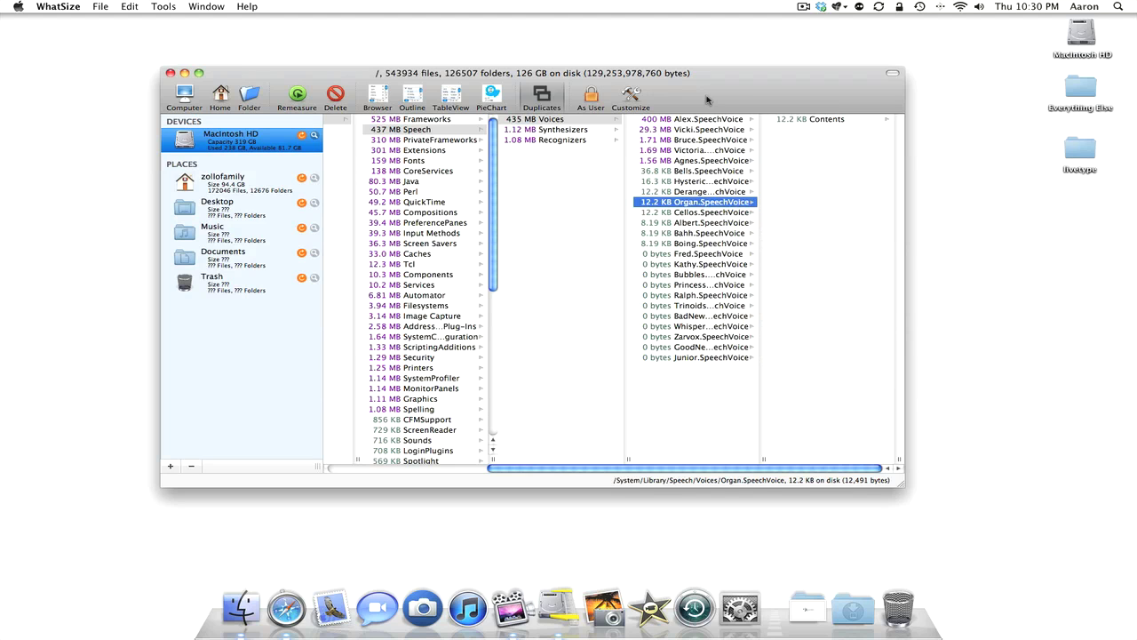
Review the toolbar customization options and close them
click(631, 97)
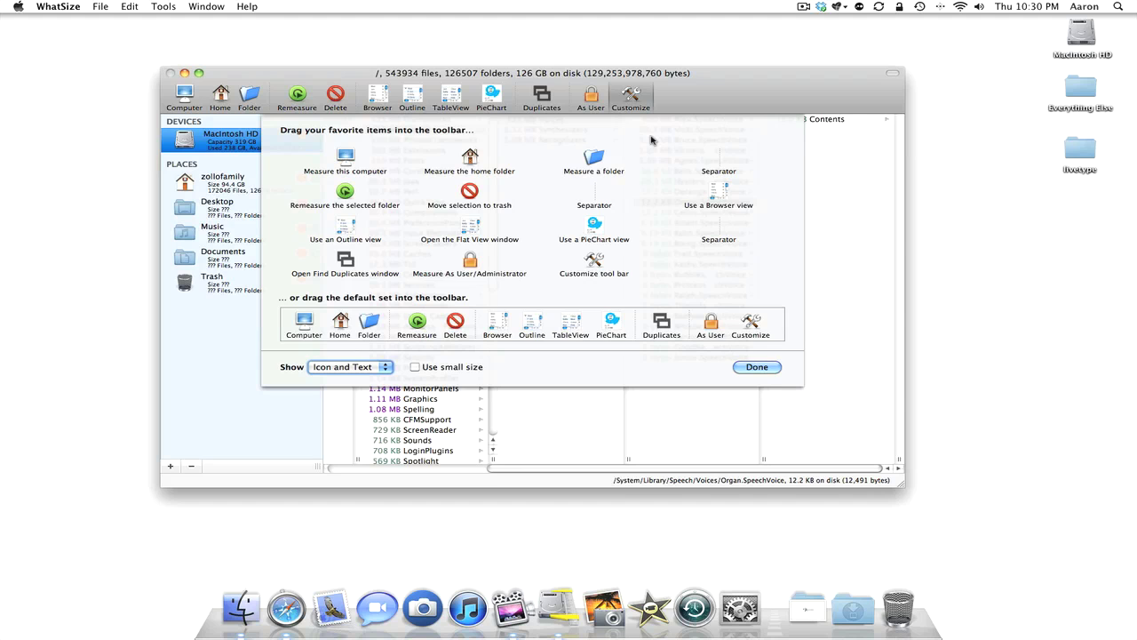
click(756, 370)
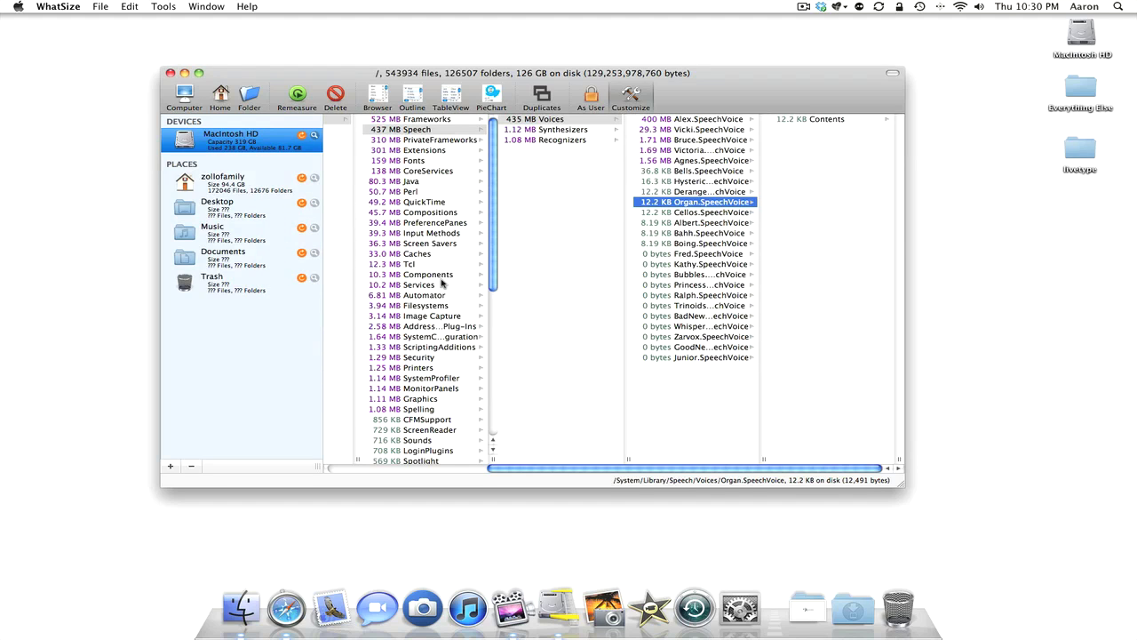
Go back to Users in the first browser column and view the contents of the largest user's home folder
scroll(441, 282, left, 5)
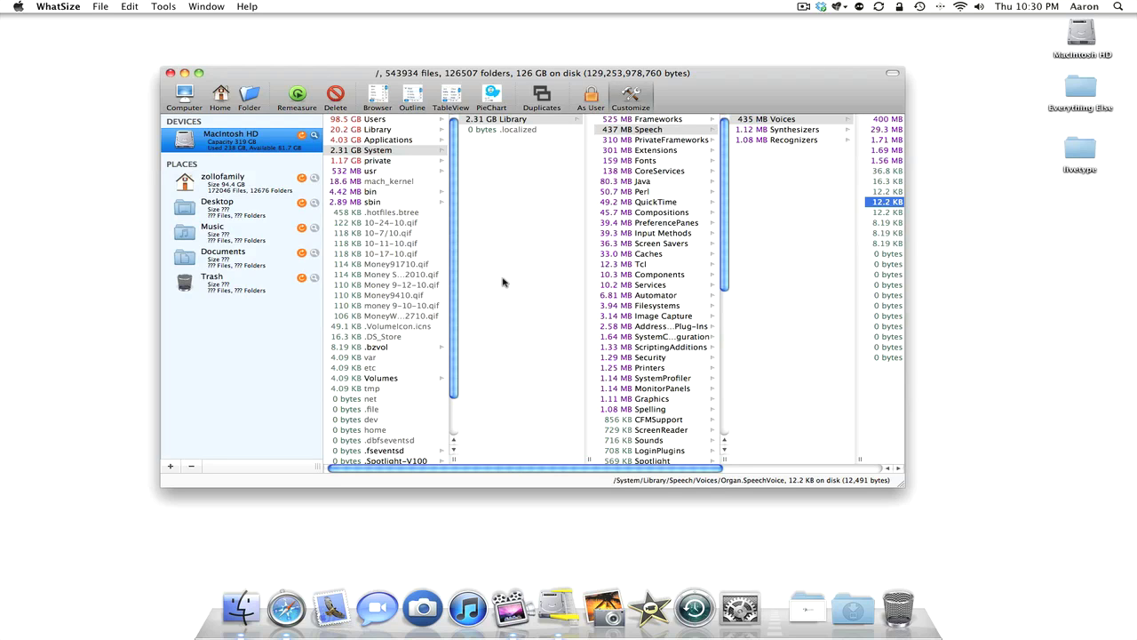
click(363, 121)
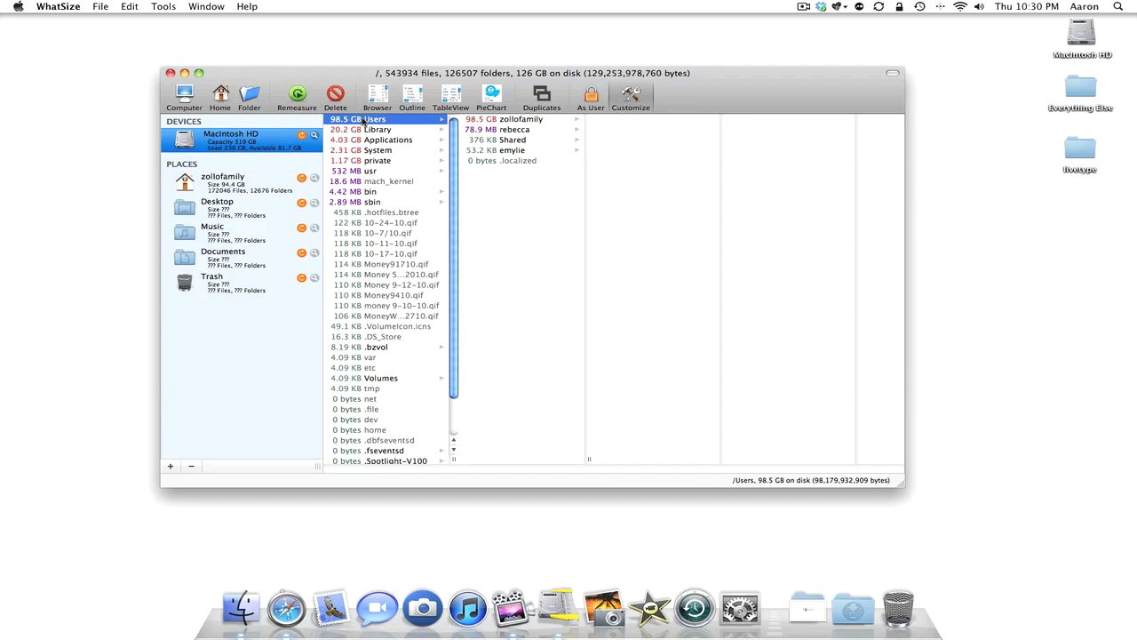
click(477, 125)
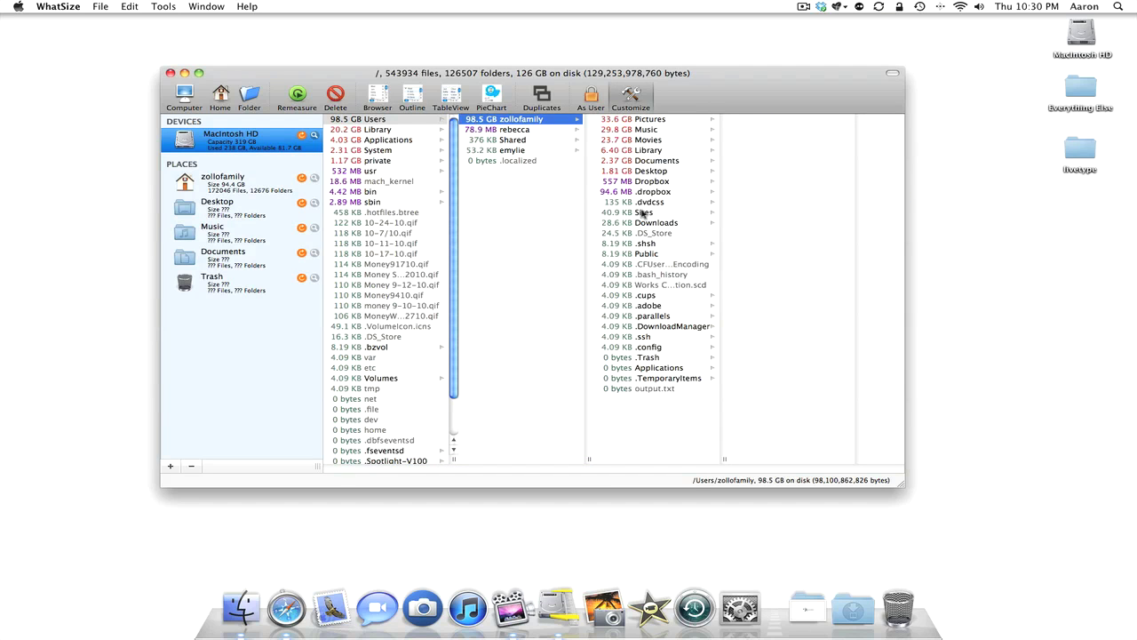
click(372, 185)
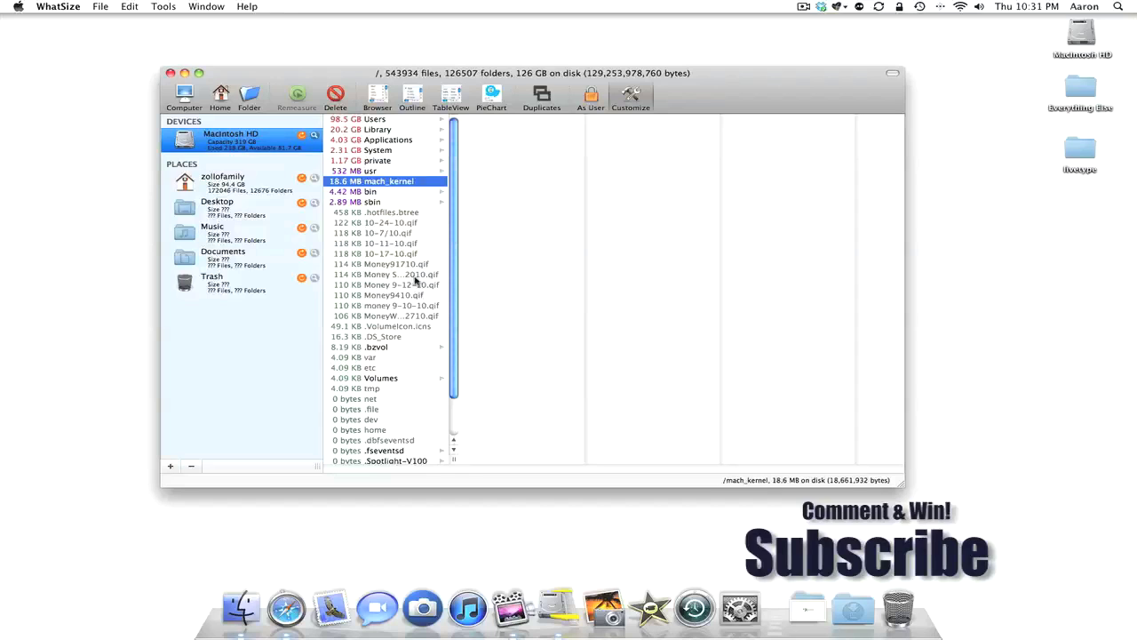
scroll(416, 281, down, 3)
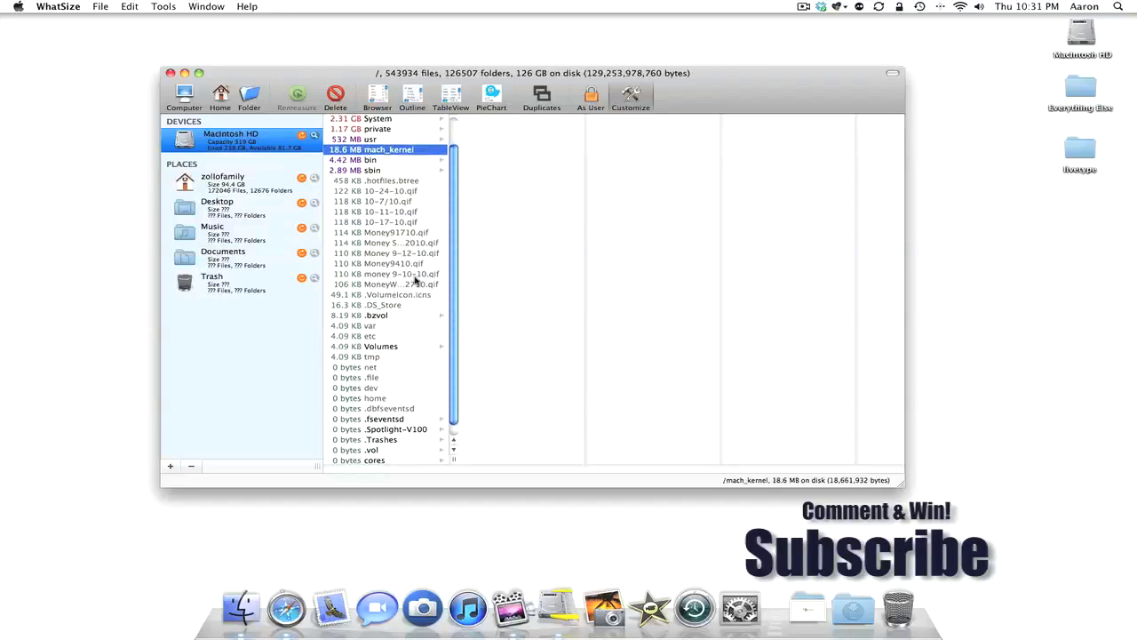